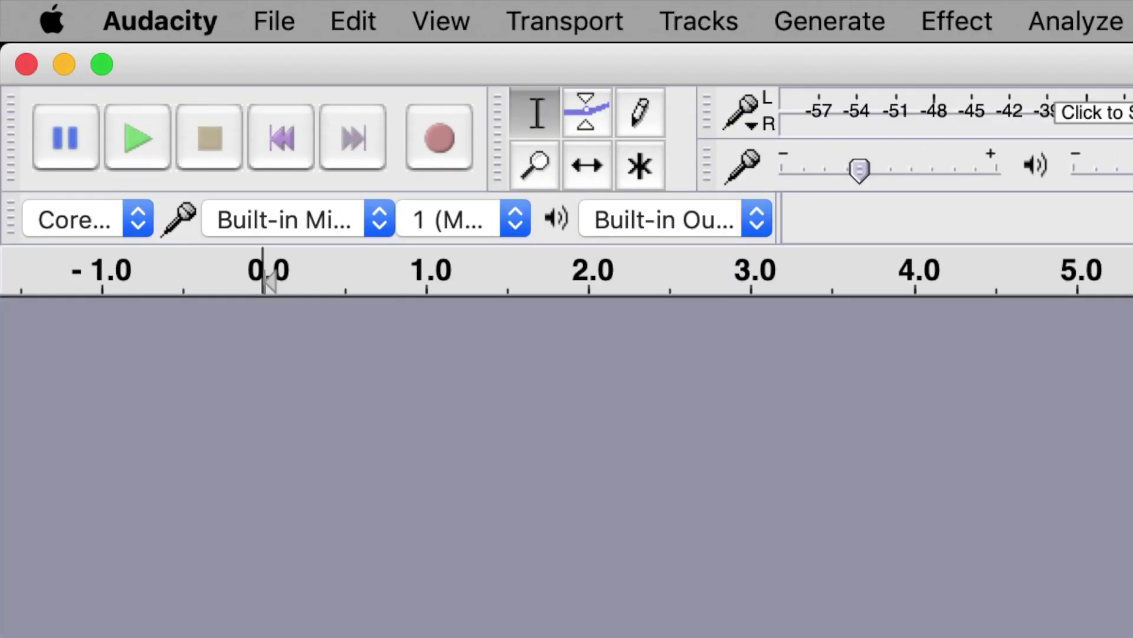
Step: Select Yeti Stereo Microphone as the input device and start monitoring its input level
{"action": "left_click", "coordinate": [377, 231]}
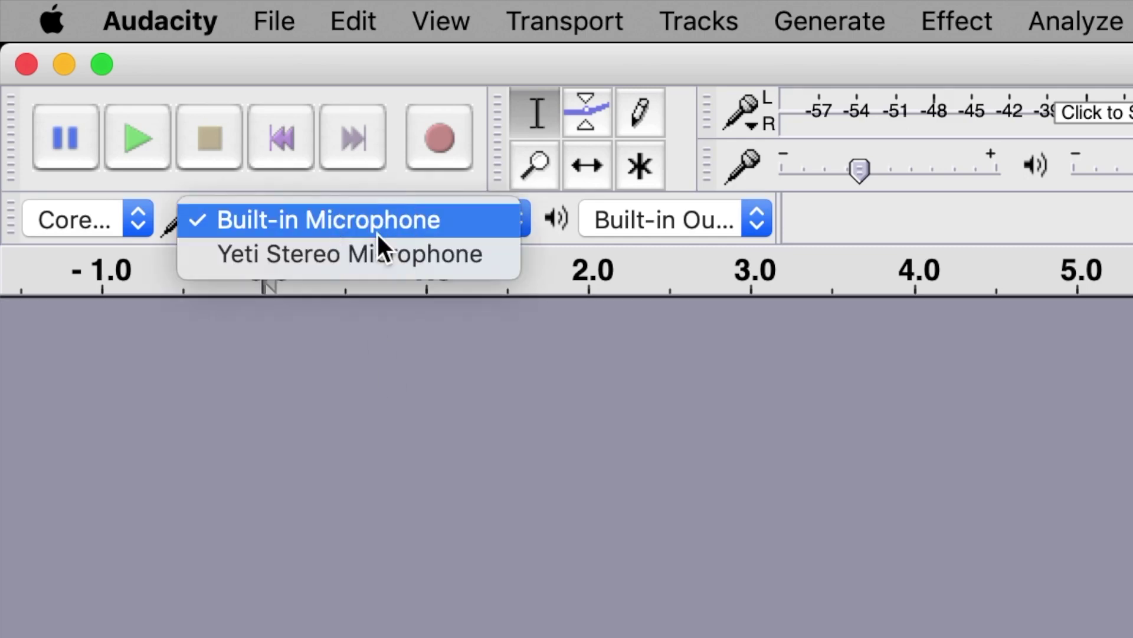
{"action": "left_click", "coordinate": [438, 257]}
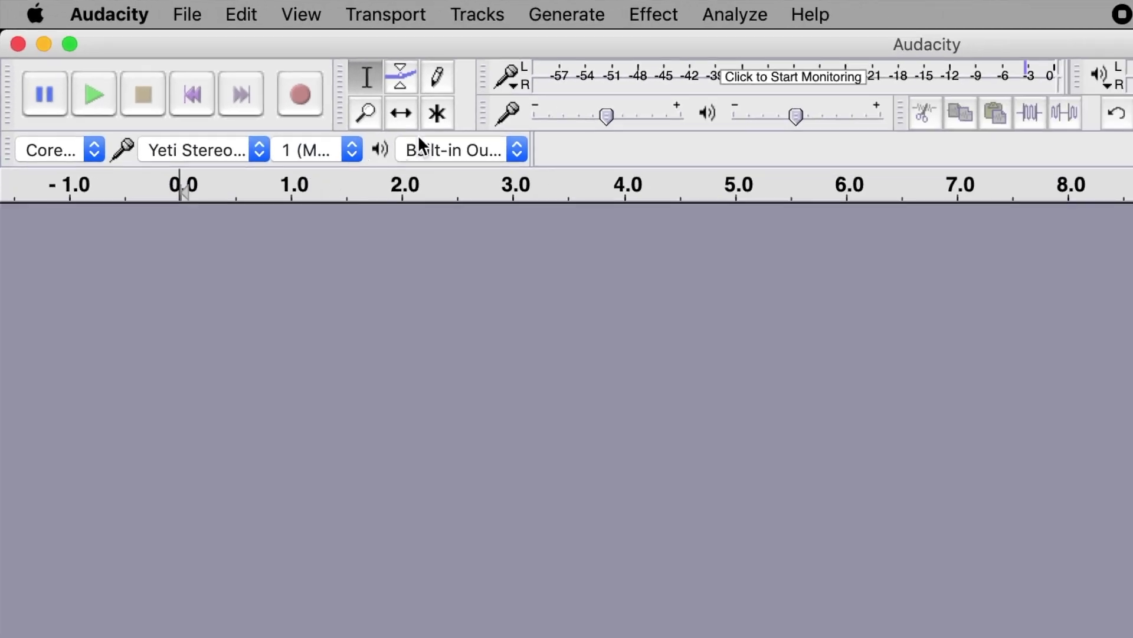
{"action": "left_click", "coordinate": [668, 81]}
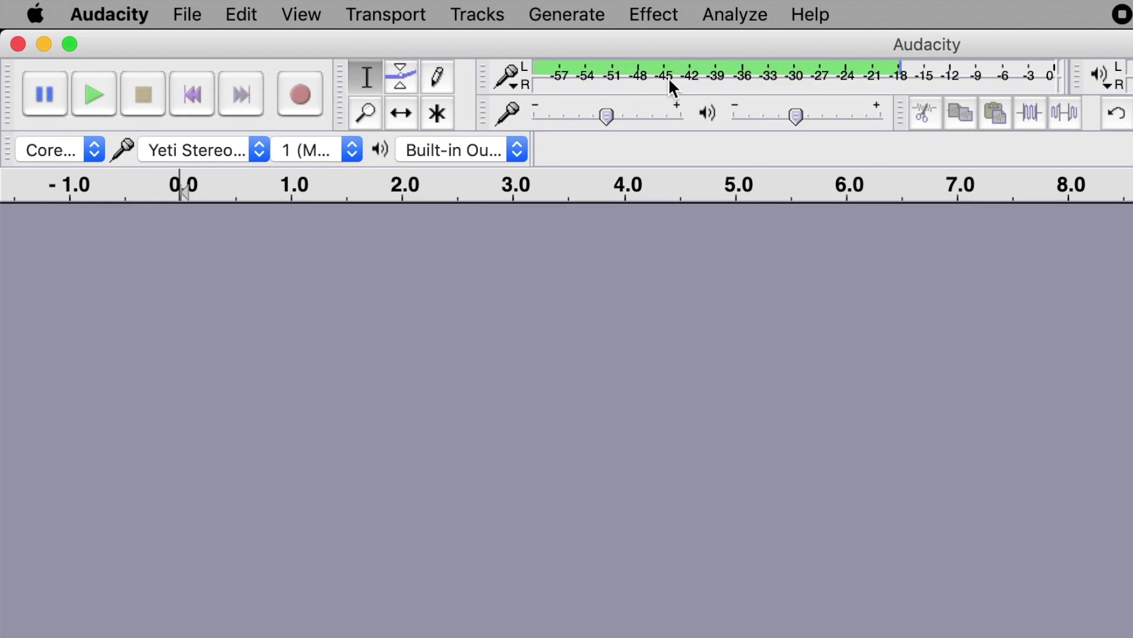
Step: Adjust the recording volume slider, settling at about 0.51
{"action": "left_click_drag", "start_coordinate": [607, 113], "coordinate": [602, 111]}
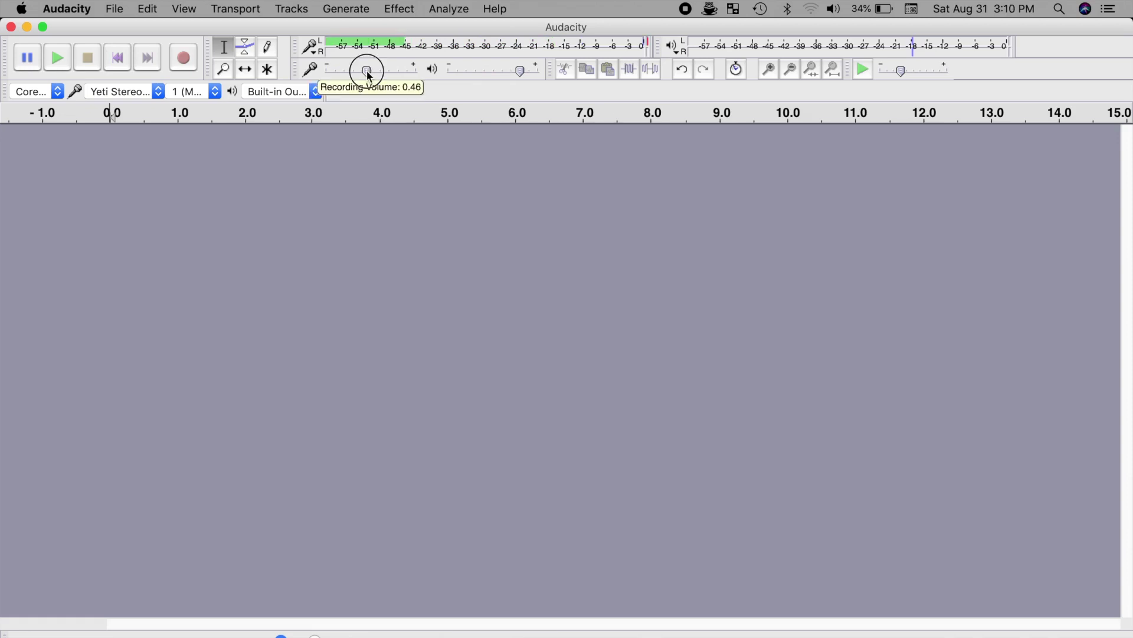
{"action": "left_click_drag", "start_coordinate": [368, 70], "coordinate": [416, 70]}
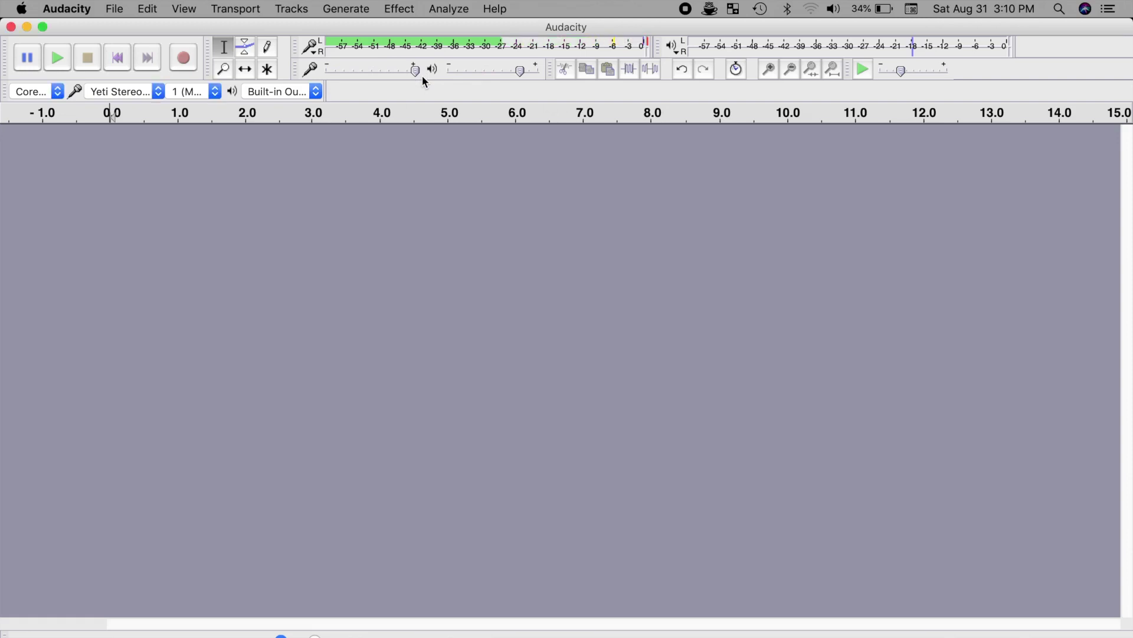
{"action": "left_click_drag", "start_coordinate": [415, 70], "coordinate": [369, 69]}
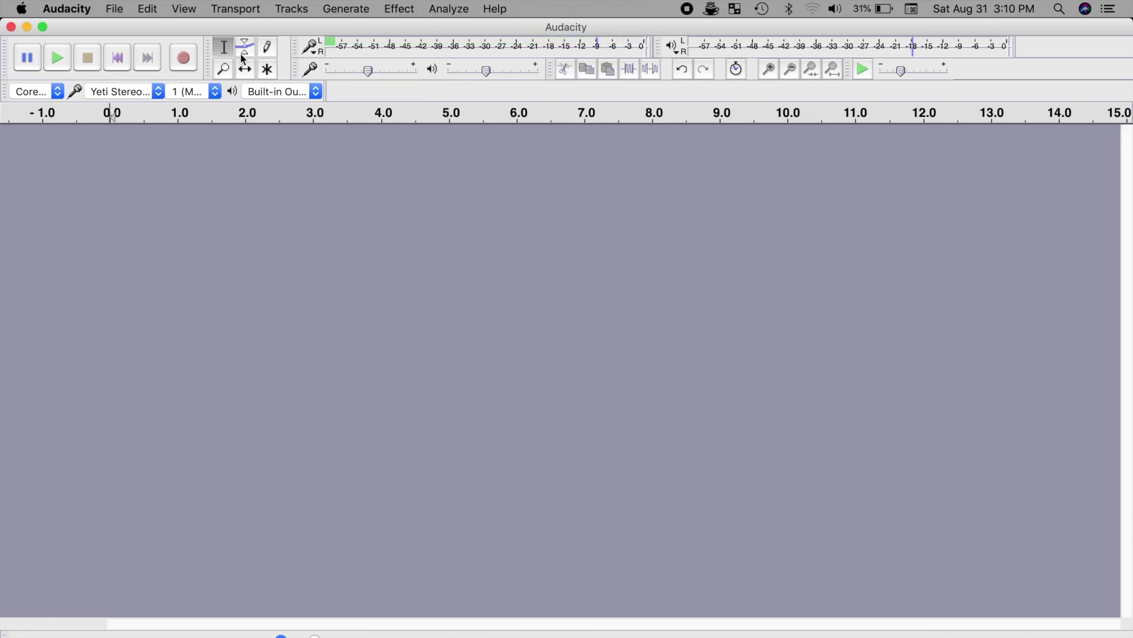
Step: Record about nine seconds of voiceover, then stop recording
{"action": "left_click", "coordinate": [179, 64]}
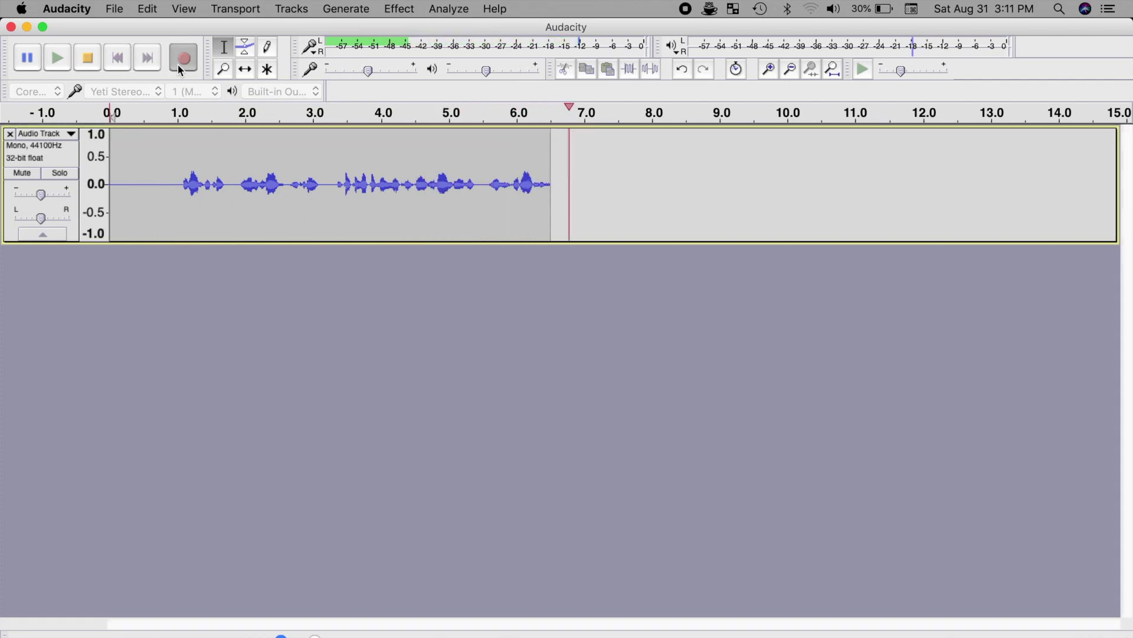
{"action": "left_click", "coordinate": [89, 64]}
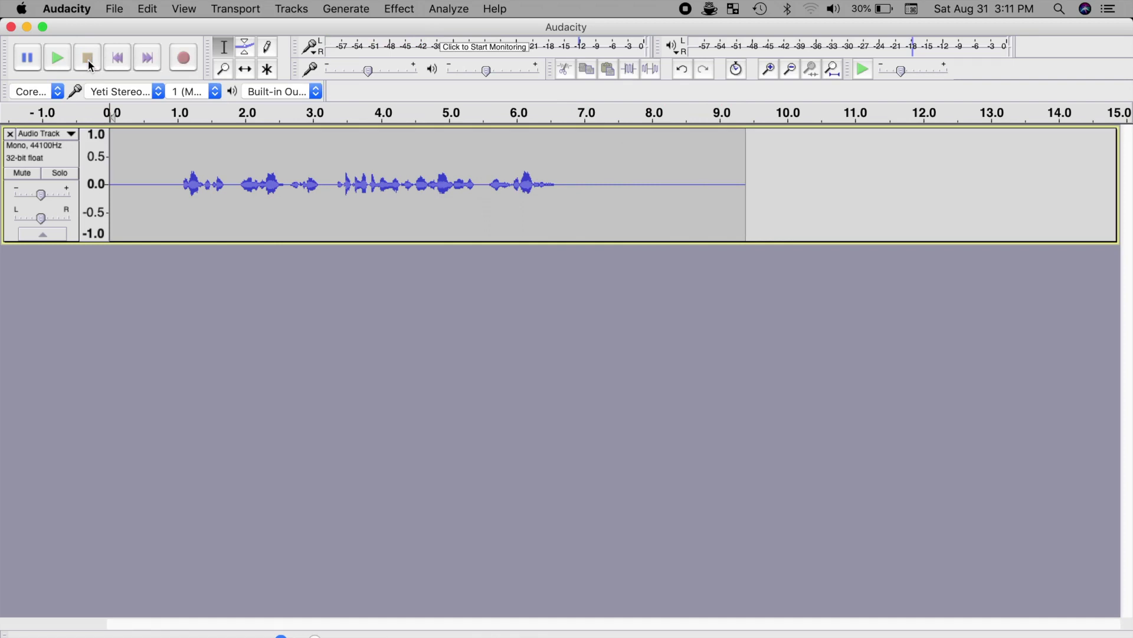
Step: Select the whole track and boost frequencies above 4000Hz by about 9dB in Equalization
{"action": "key", "text": "super+a"}
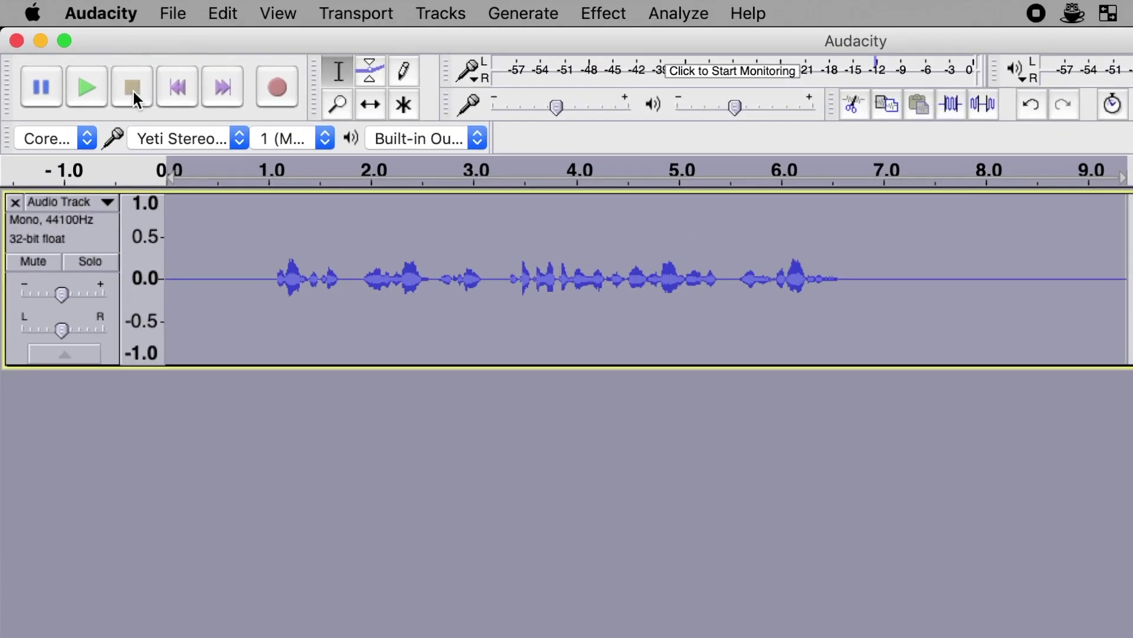
{"action": "left_click", "coordinate": [614, 13]}
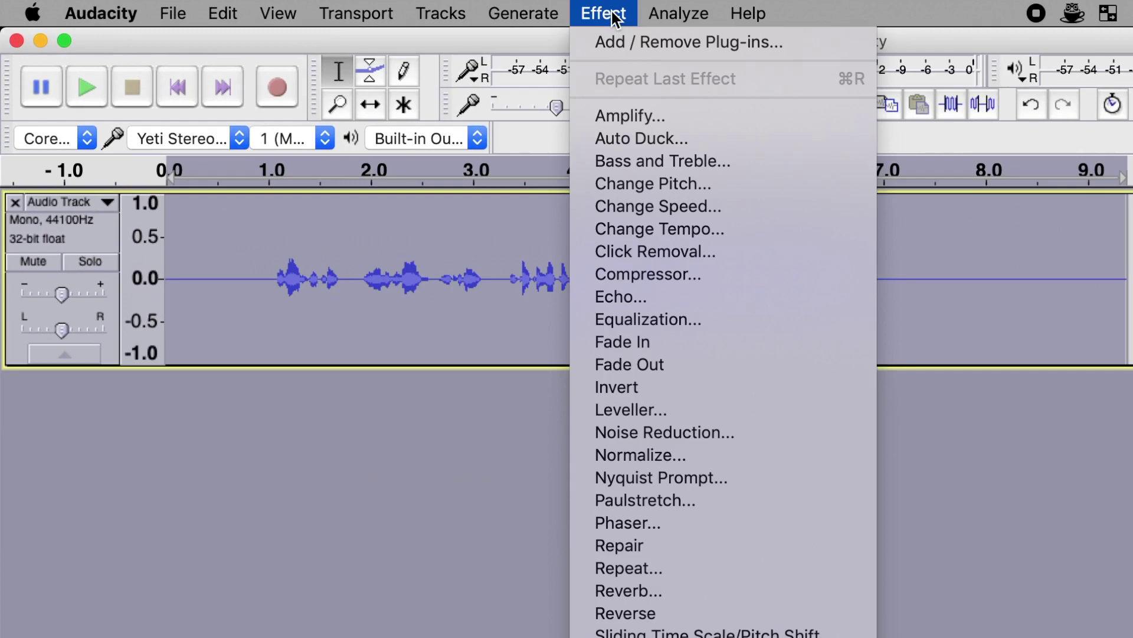
{"action": "left_click", "coordinate": [660, 315]}
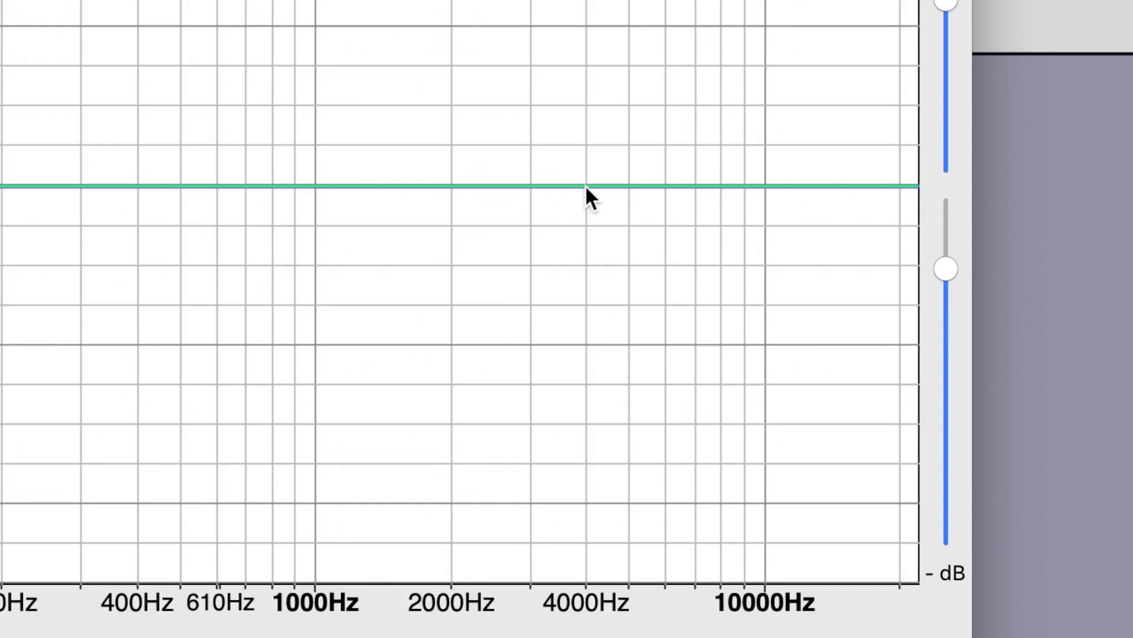
{"action": "left_click", "coordinate": [586, 184]}
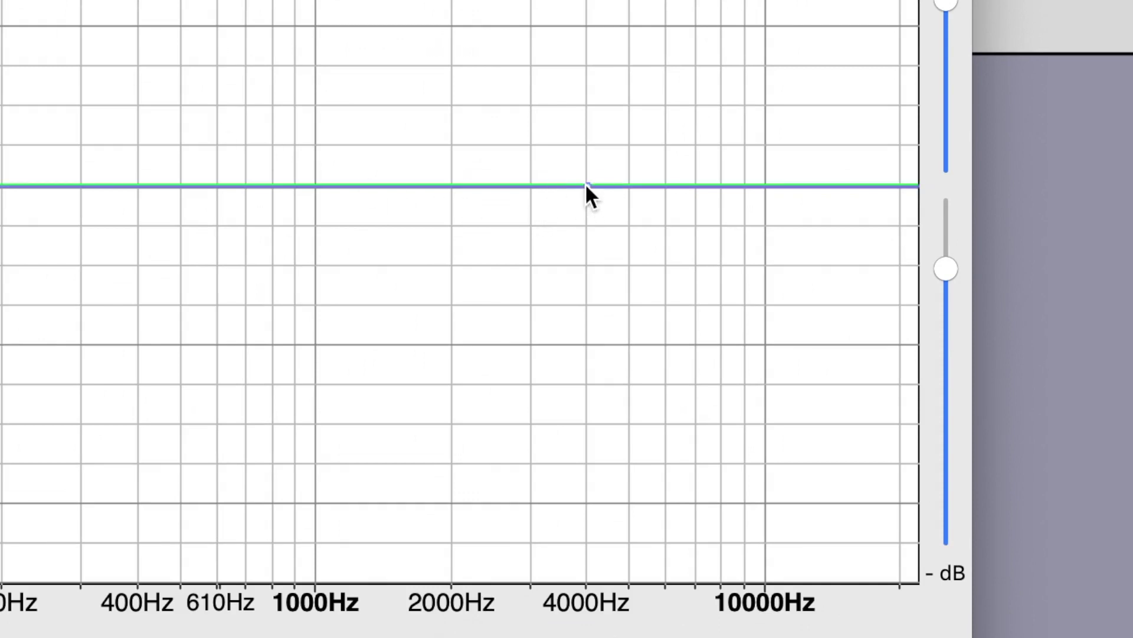
{"action": "left_click", "coordinate": [630, 185]}
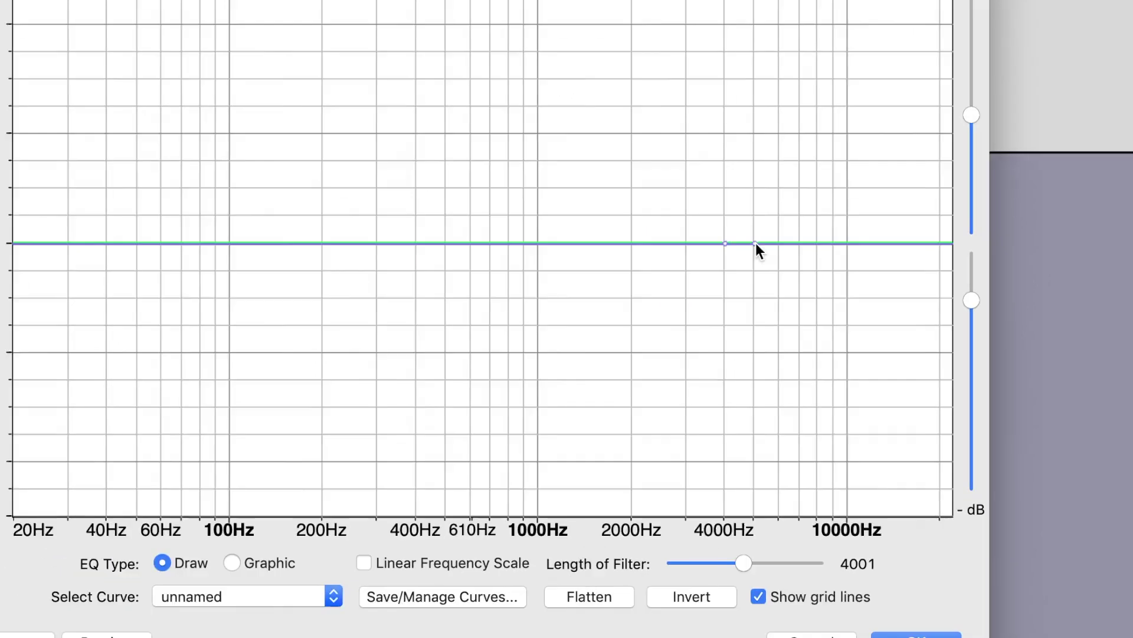
{"action": "left_click", "coordinate": [756, 243]}
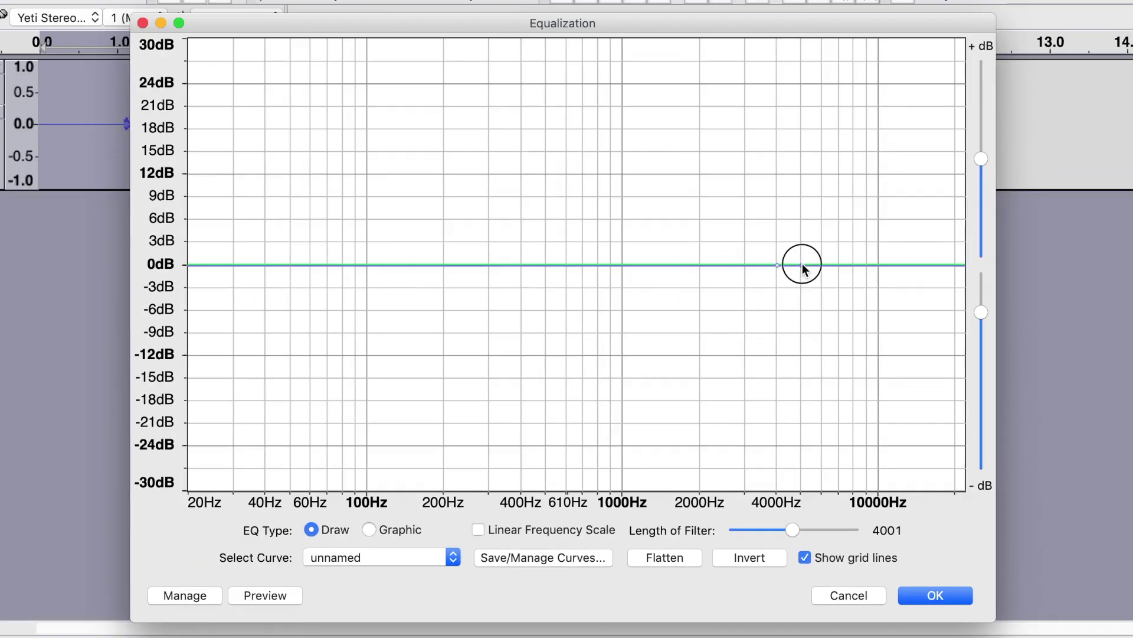
{"action": "left_click_drag", "start_coordinate": [802, 267], "coordinate": [801, 195]}
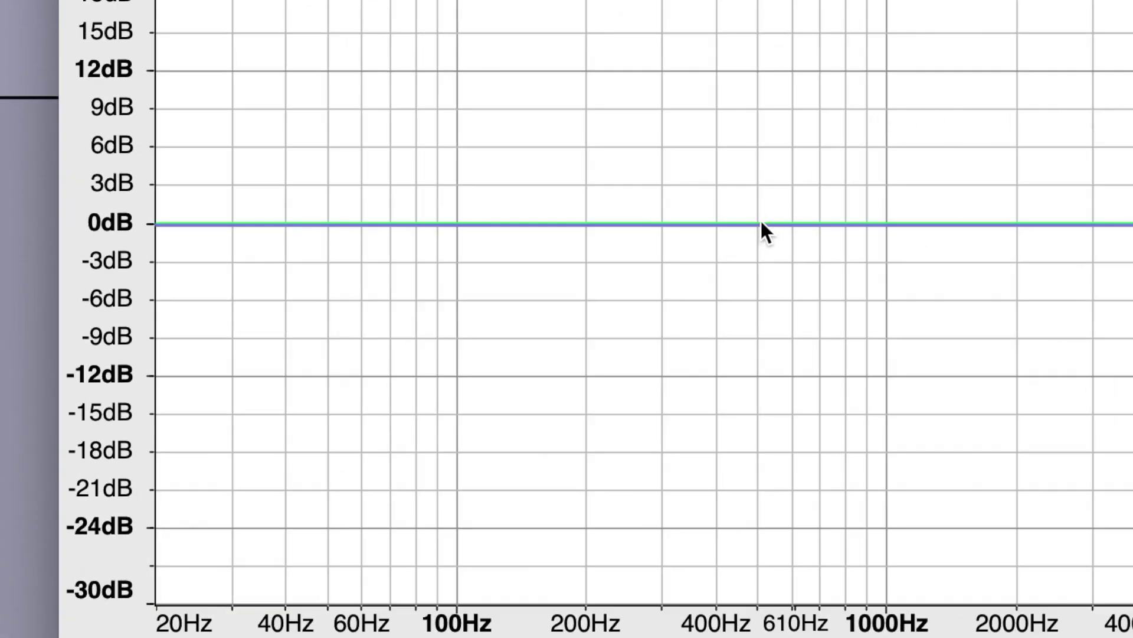
Step: Boost the lows below 100Hz, preview the EQ curve, and apply it
{"action": "left_click", "coordinate": [762, 222]}
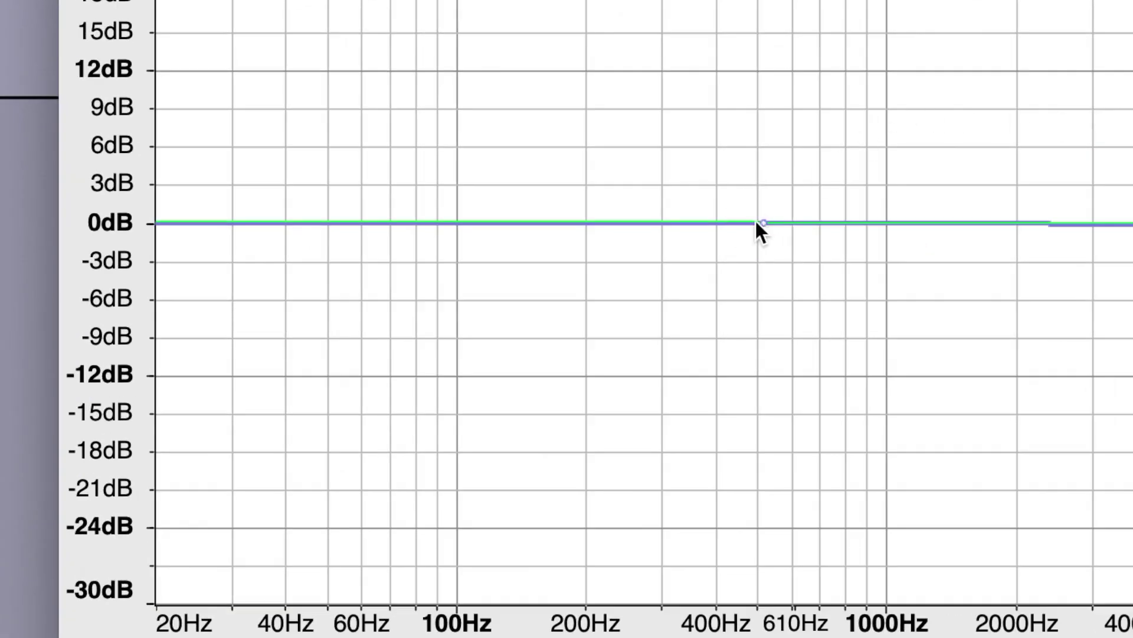
{"action": "left_click", "coordinate": [459, 223]}
{"action": "left_click_drag", "start_coordinate": [459, 223], "coordinate": [459, 101]}
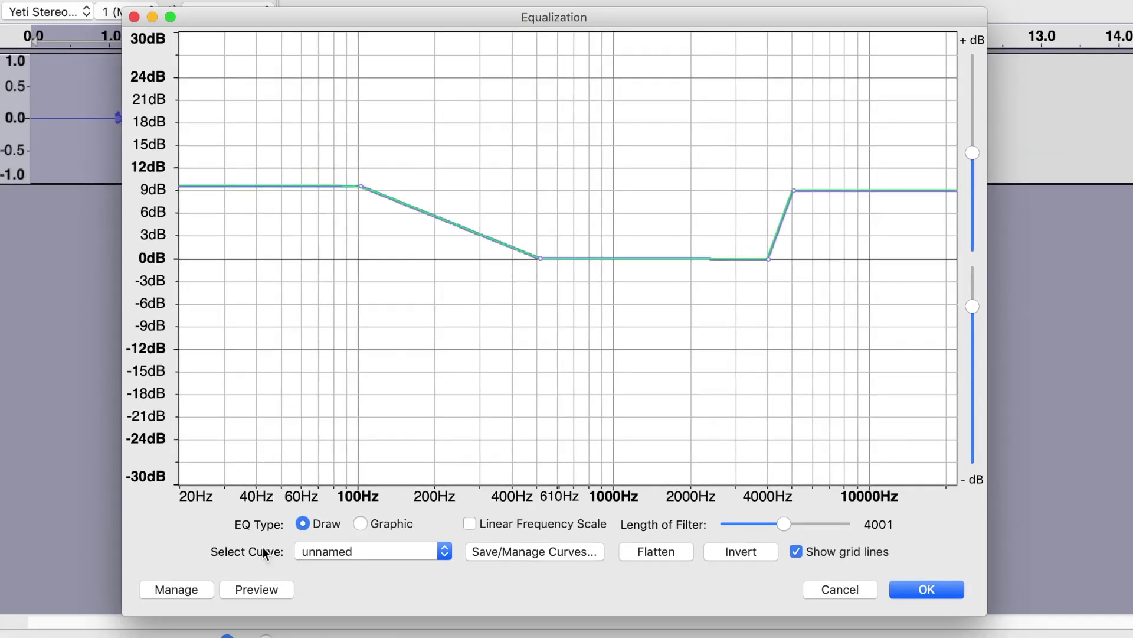
{"action": "left_click", "coordinate": [255, 588]}
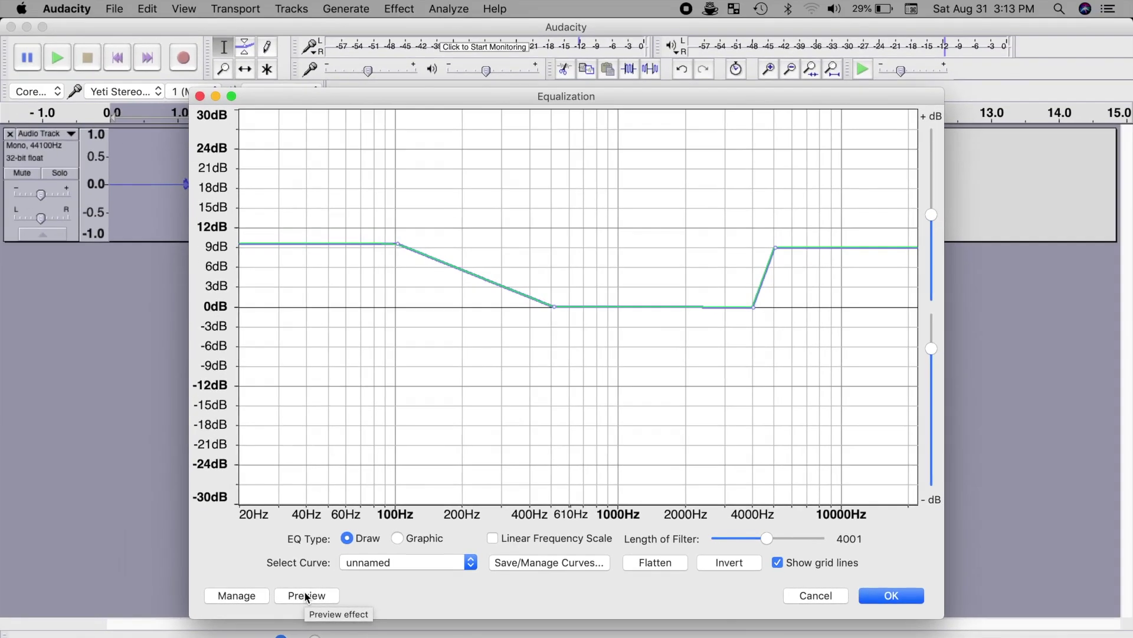
{"action": "left_click", "coordinate": [879, 599]}
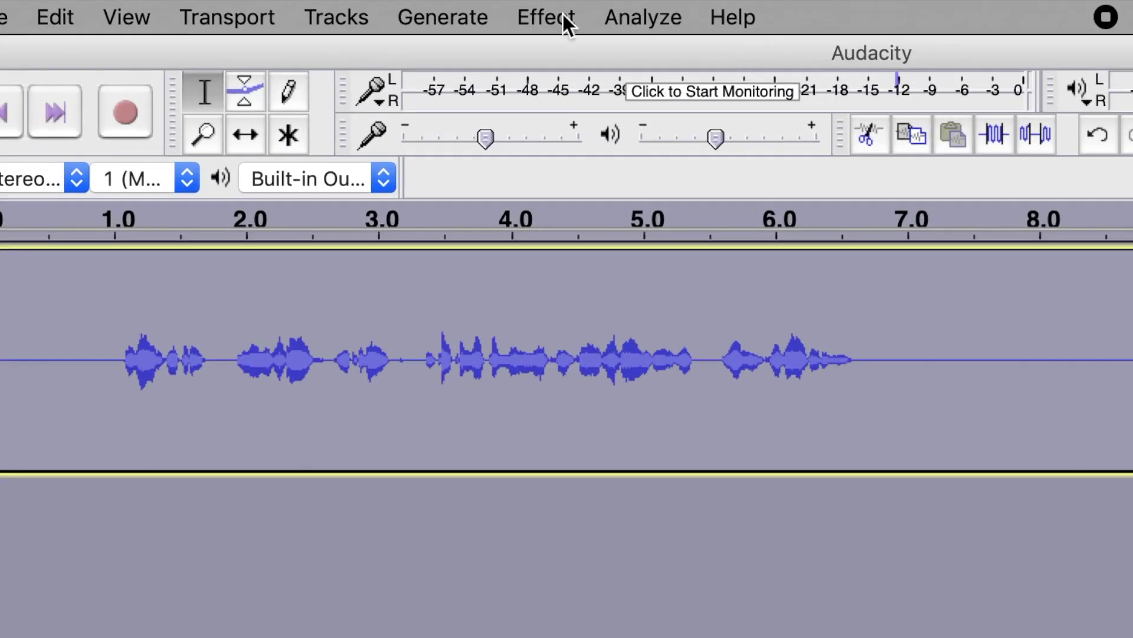
Step: Apply Amplify with the suggested 11.658 dB gain and 0.0 dB new peak
{"action": "left_click", "coordinate": [543, 14]}
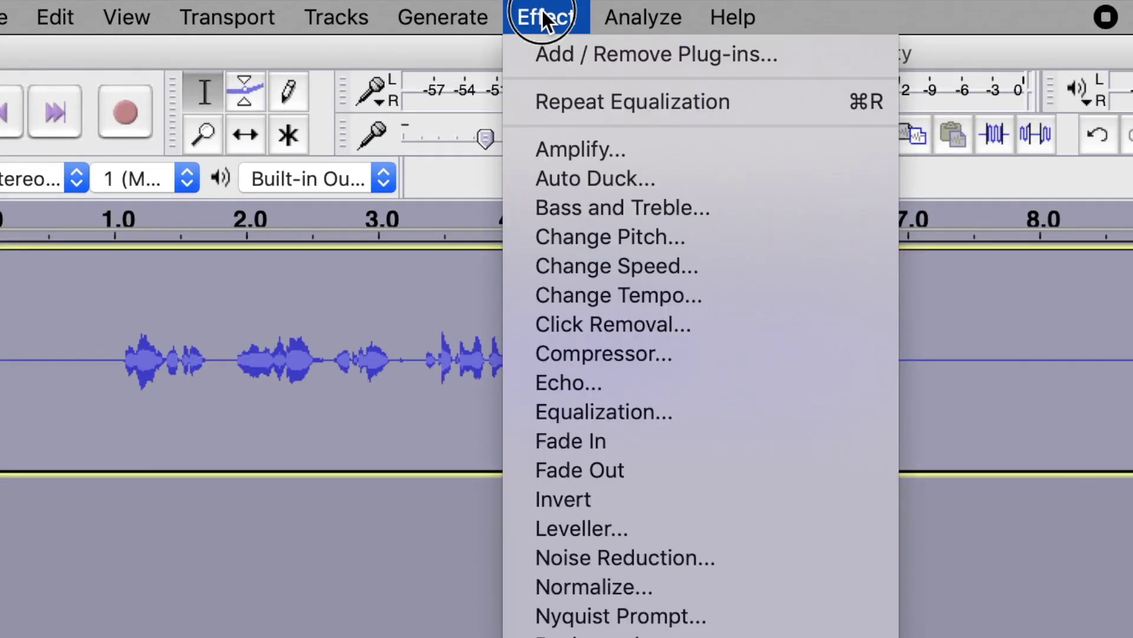
{"action": "left_click", "coordinate": [621, 149]}
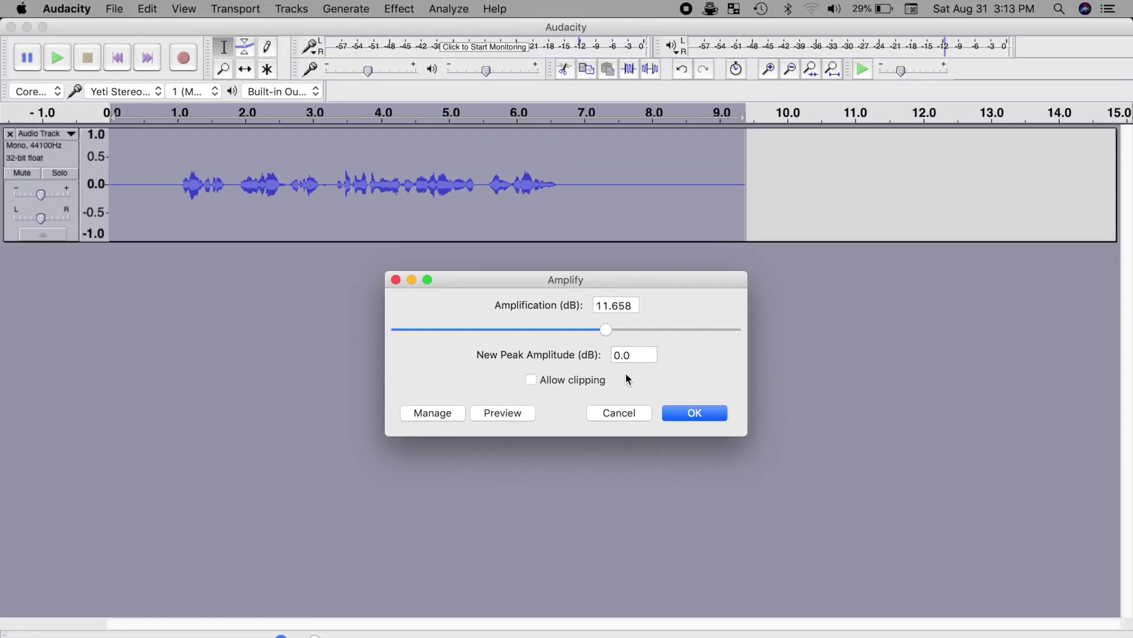
{"action": "left_click", "coordinate": [685, 417]}
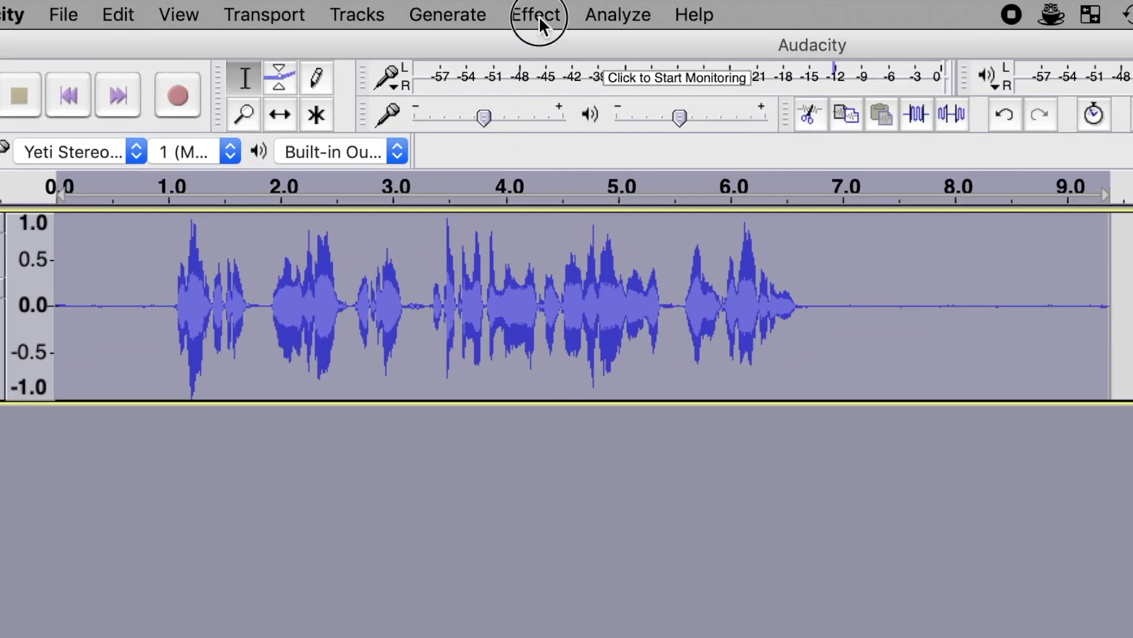
Step: Apply Compressor with −12 dB threshold, −50 dB noise floor, 3:1 ratio and make-up gain
{"action": "left_click", "coordinate": [539, 16]}
{"action": "left_click", "coordinate": [579, 303]}
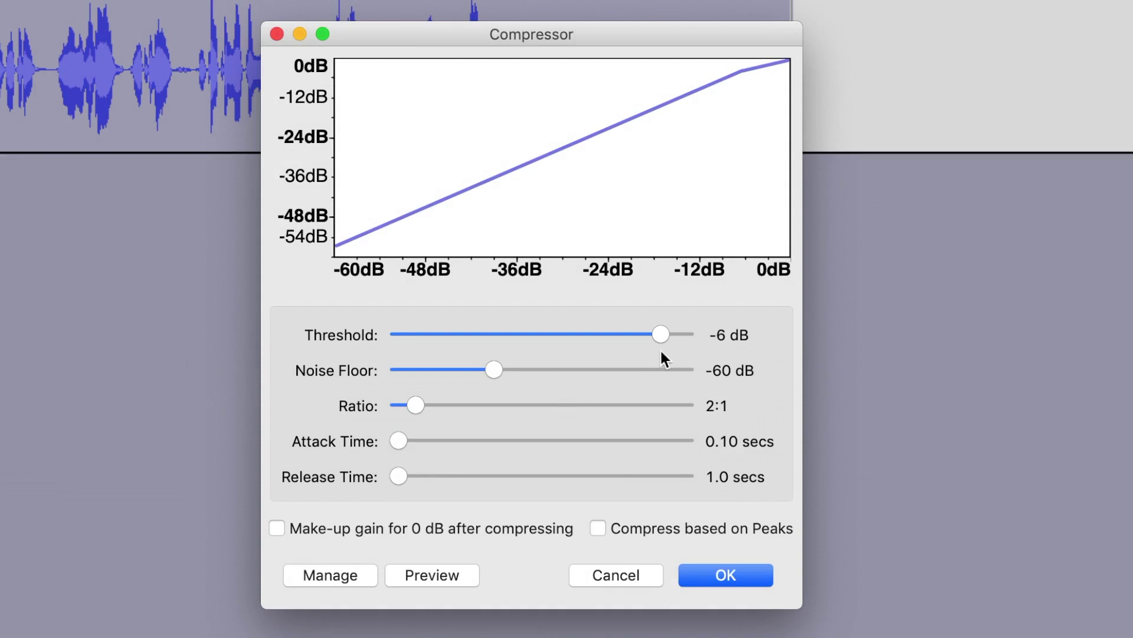
{"action": "left_click_drag", "start_coordinate": [660, 334], "coordinate": [628, 343]}
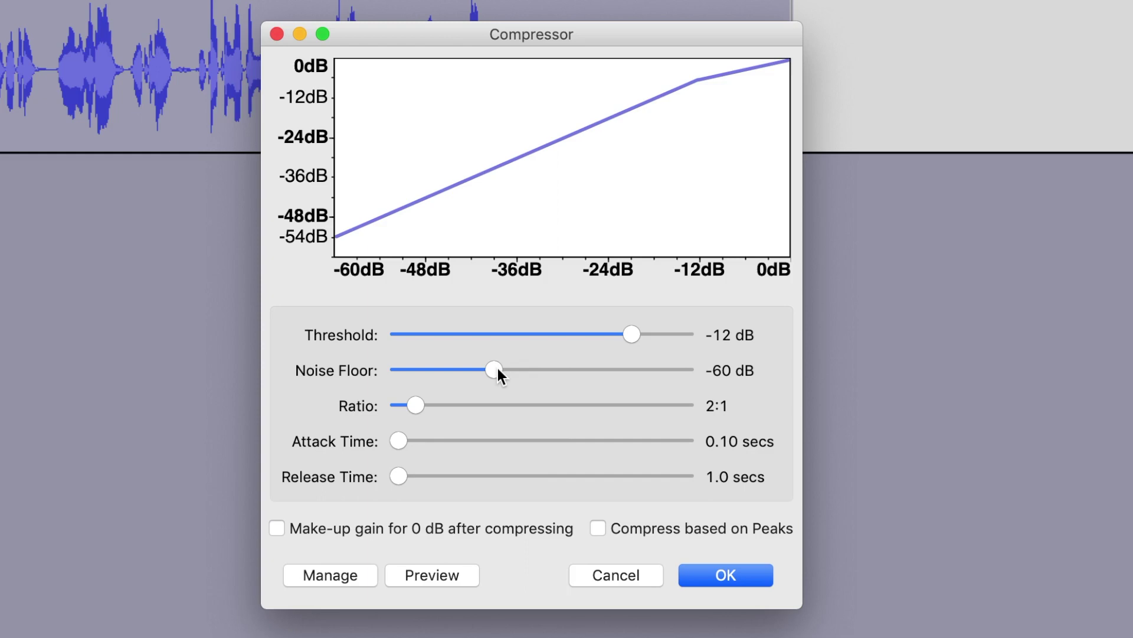
{"action": "left_click_drag", "start_coordinate": [498, 367], "coordinate": [528, 376]}
{"action": "left_click_drag", "start_coordinate": [417, 407], "coordinate": [453, 414]}
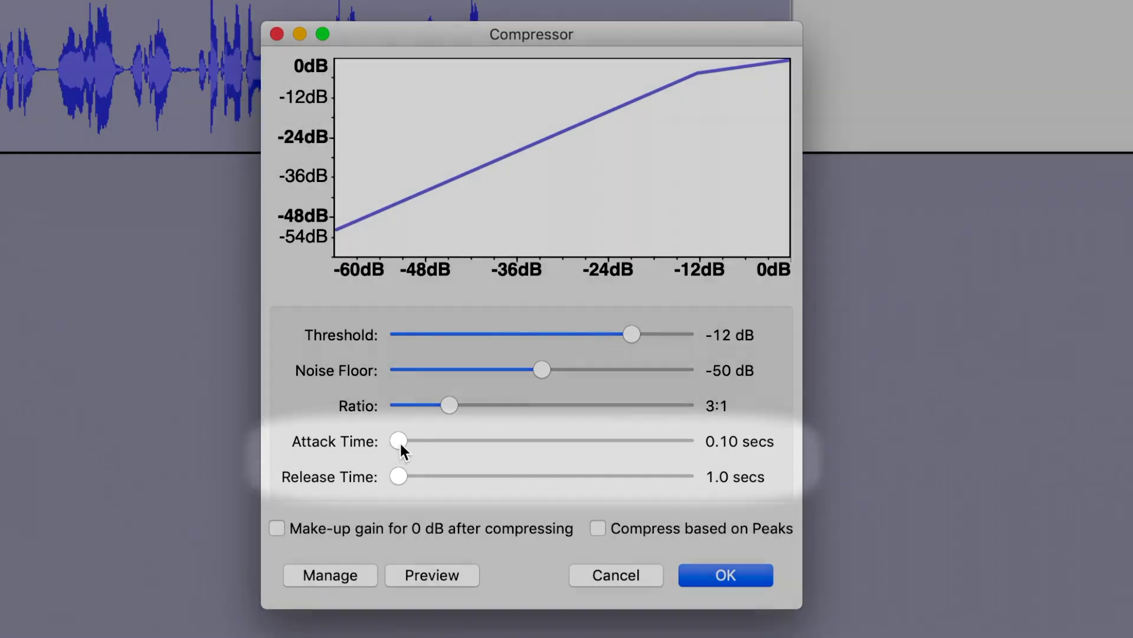
{"action": "mouse_move", "coordinate": [399, 441]}
{"action": "left_mouse_down"}
{"action": "mouse_move", "coordinate": [459, 444]}
{"action": "mouse_move", "coordinate": [363, 444]}
{"action": "left_mouse_up"}
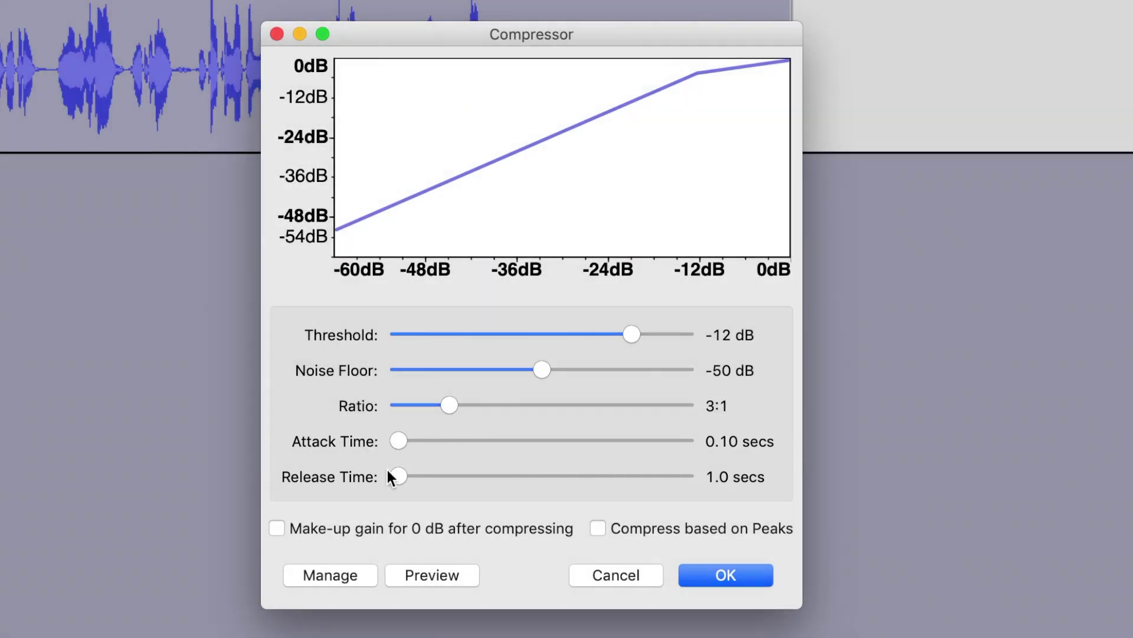
{"action": "left_click_drag", "start_coordinate": [422, 477], "coordinate": [388, 487]}
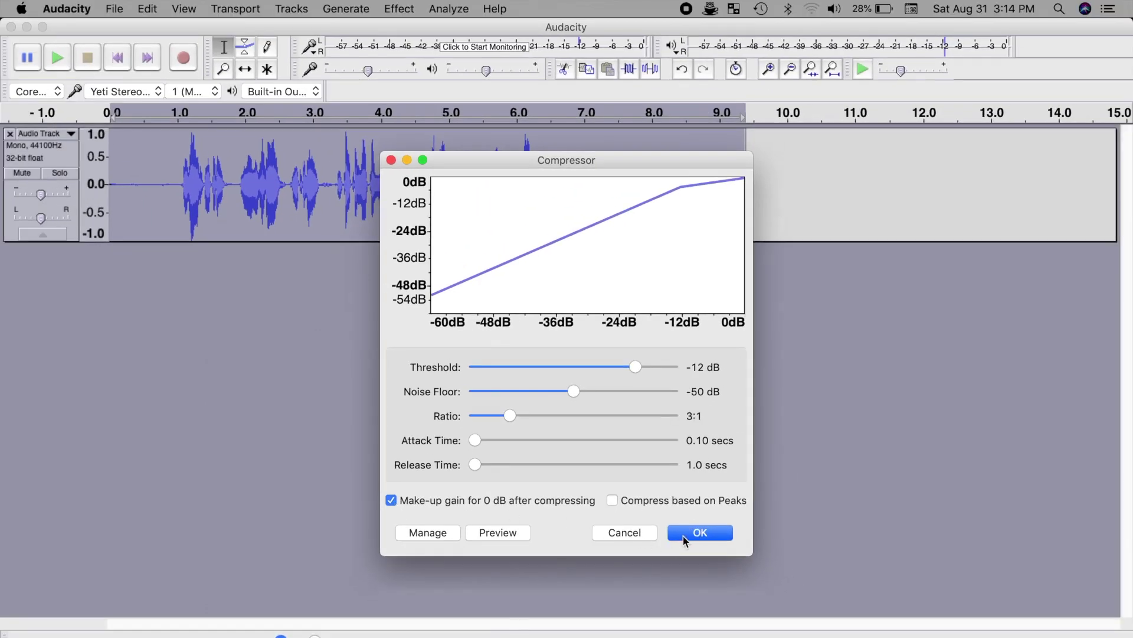
{"action": "left_click", "coordinate": [682, 534]}
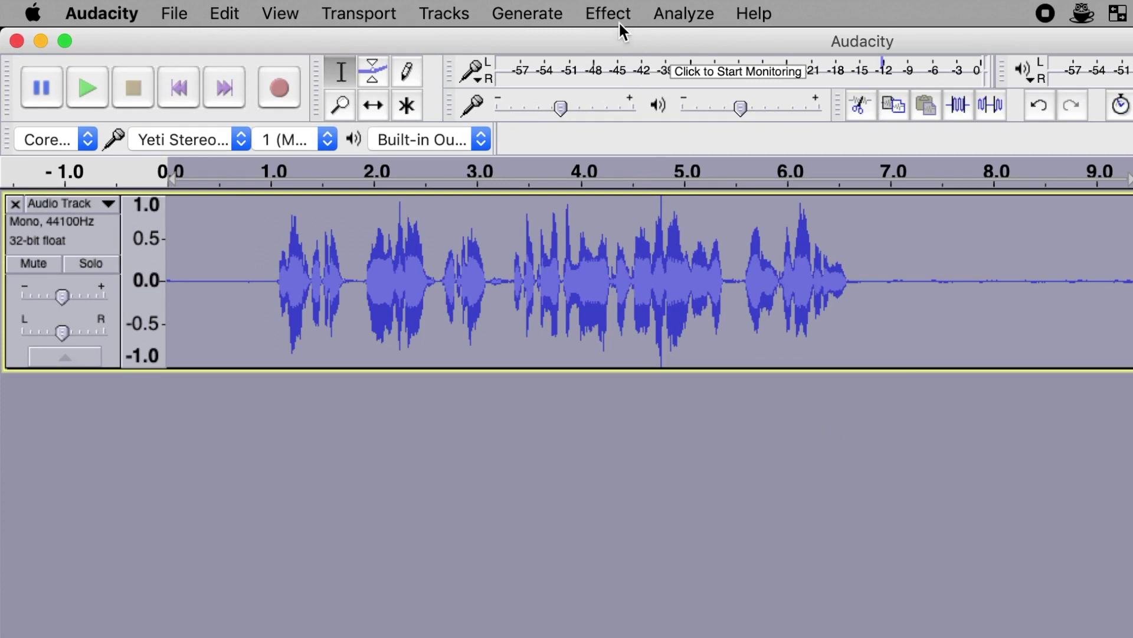
Step: Normalize the track to −3 dB maximum amplitude, keeping DC offset removal on
{"action": "left_click", "coordinate": [621, 17]}
{"action": "left_click", "coordinate": [668, 465]}
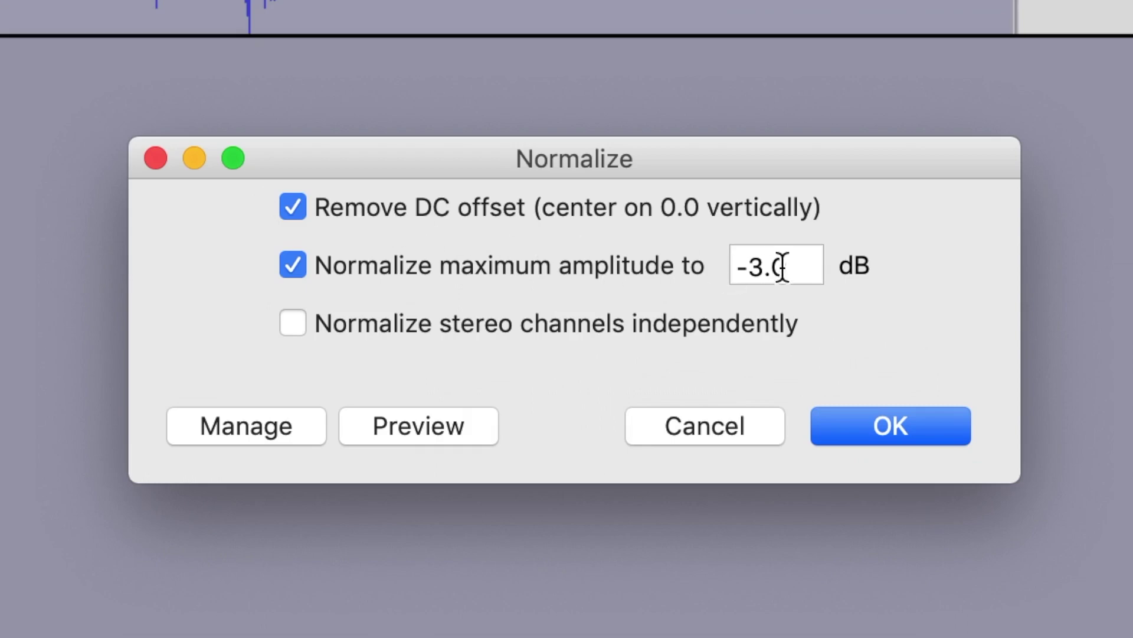
{"action": "left_click_drag", "start_coordinate": [798, 266], "coordinate": [729, 265]}
{"action": "type", "text": "-1"}
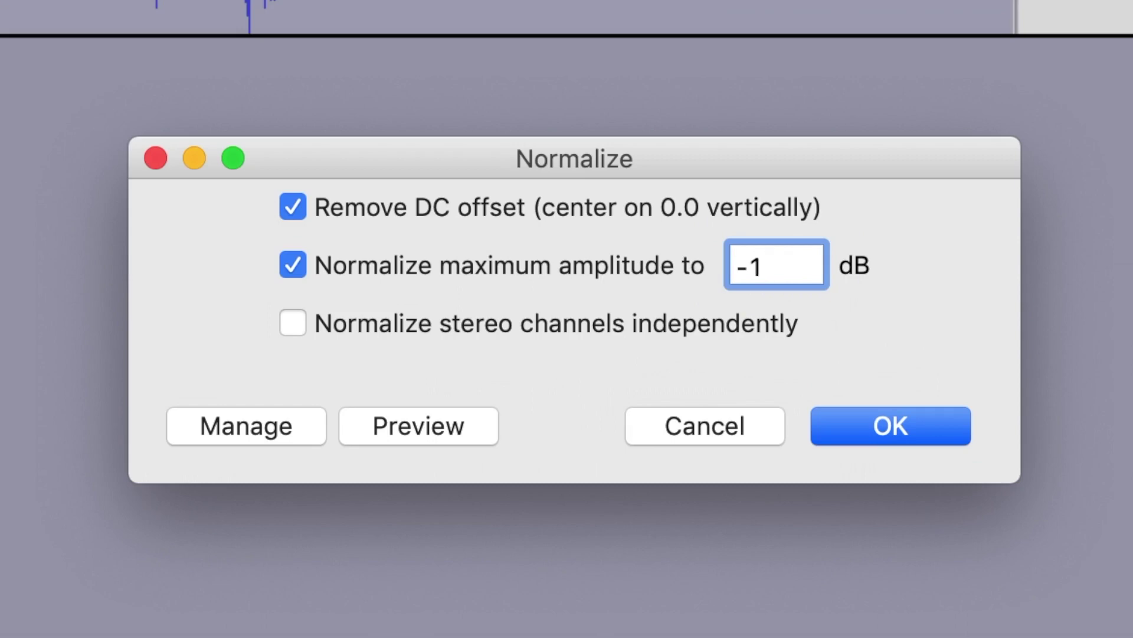
{"action": "key", "text": "BackSpace"}
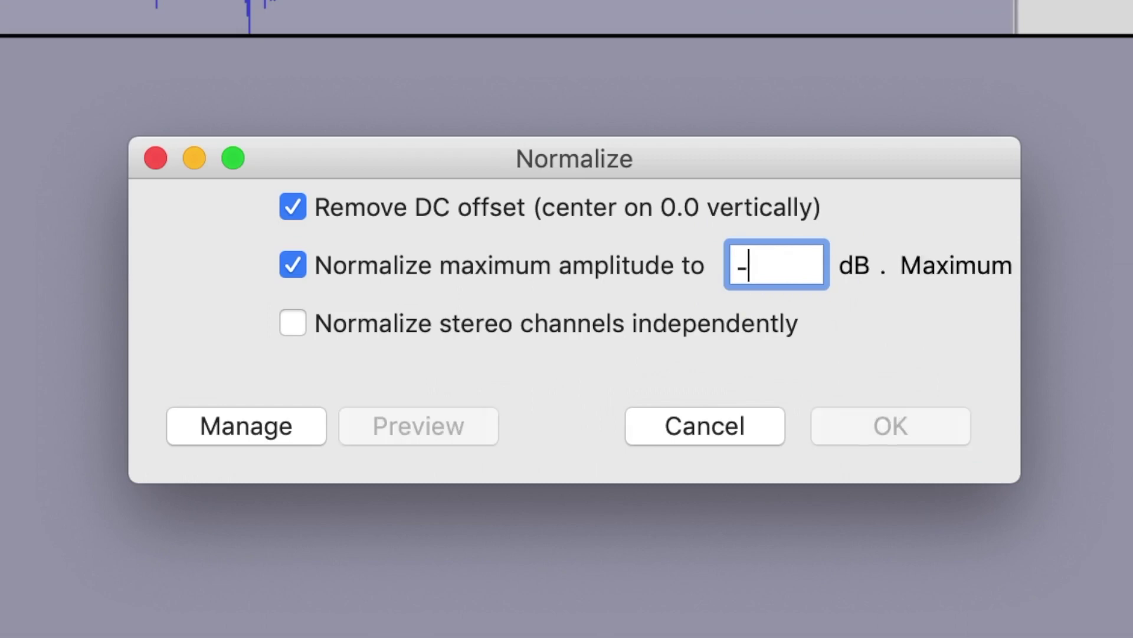
{"action": "type", "text": "3"}
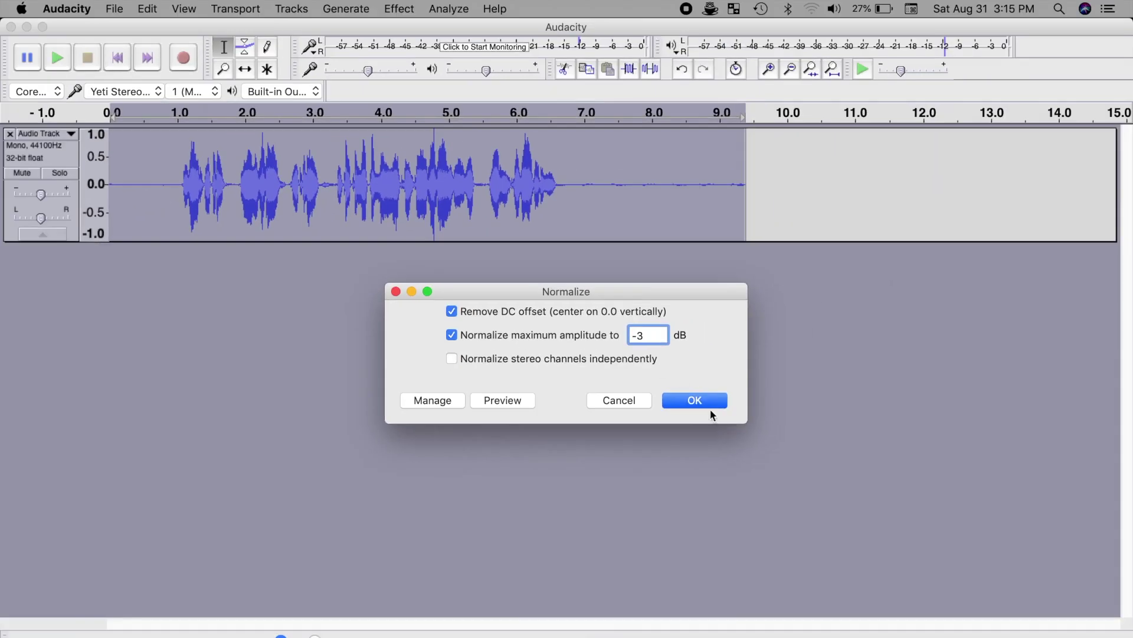
{"action": "left_click", "coordinate": [703, 406]}
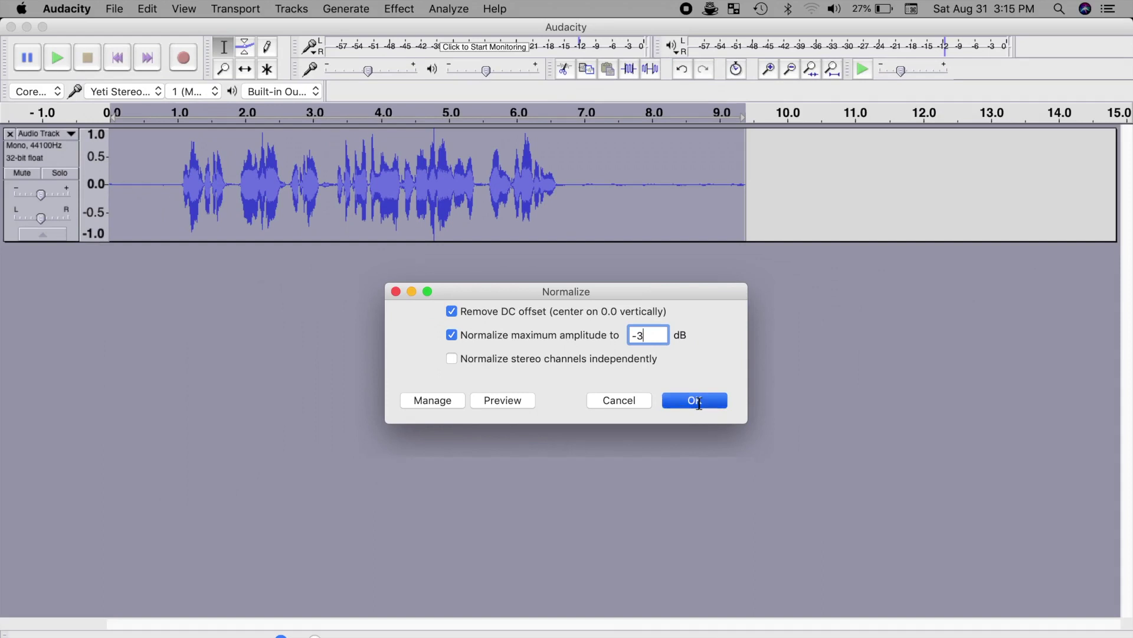
{"action": "key", "text": "space"}
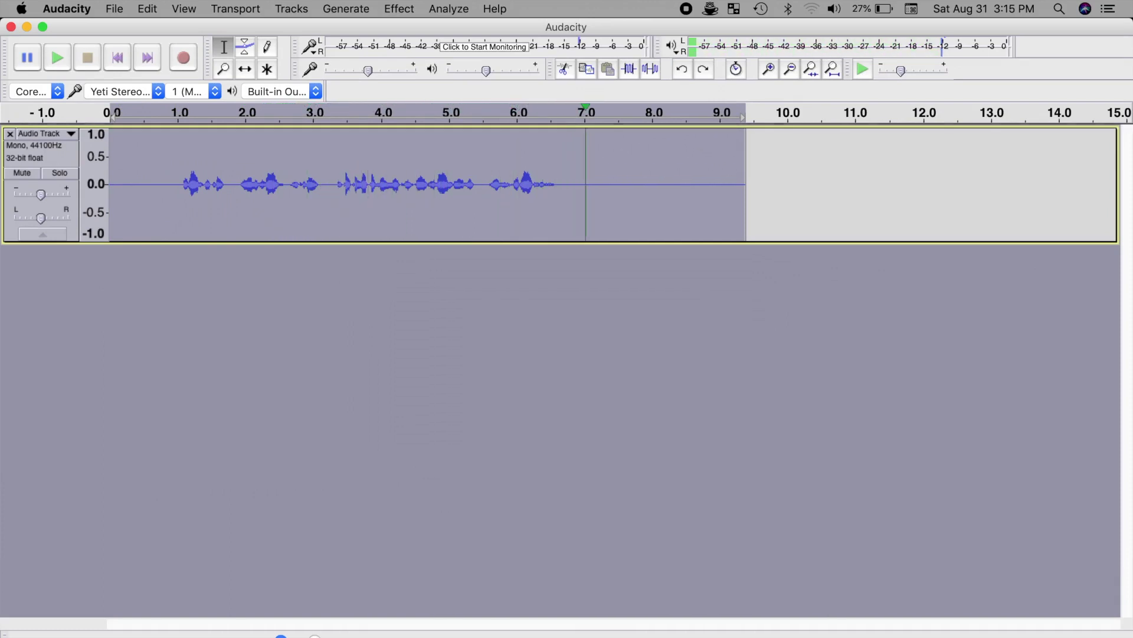
{"action": "key", "text": "space"}
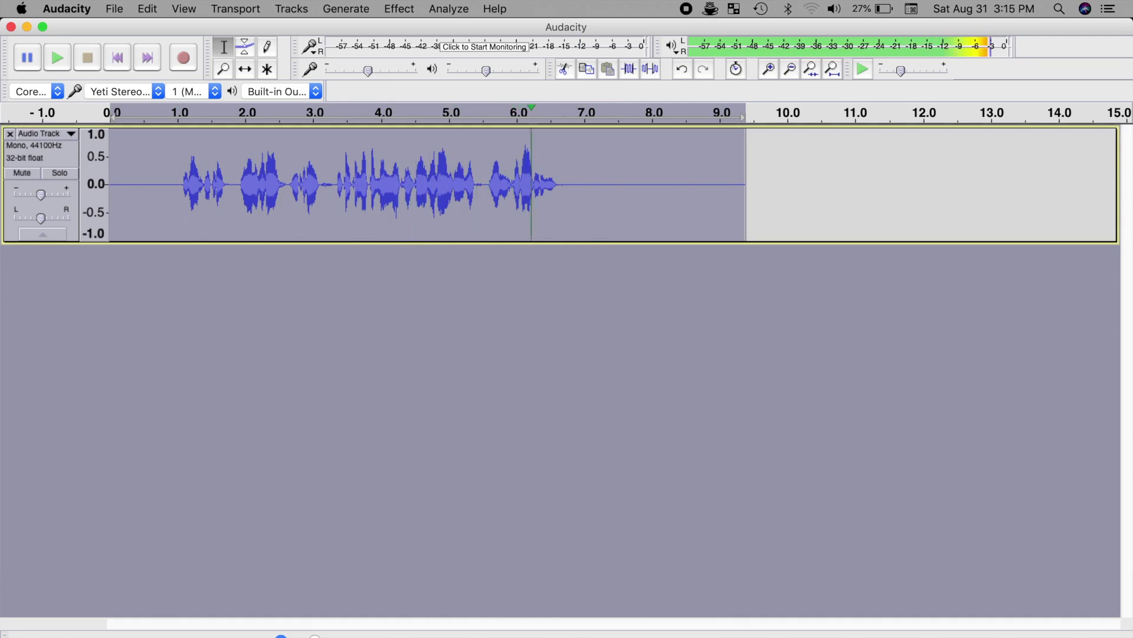
{"action": "key", "text": "space"}
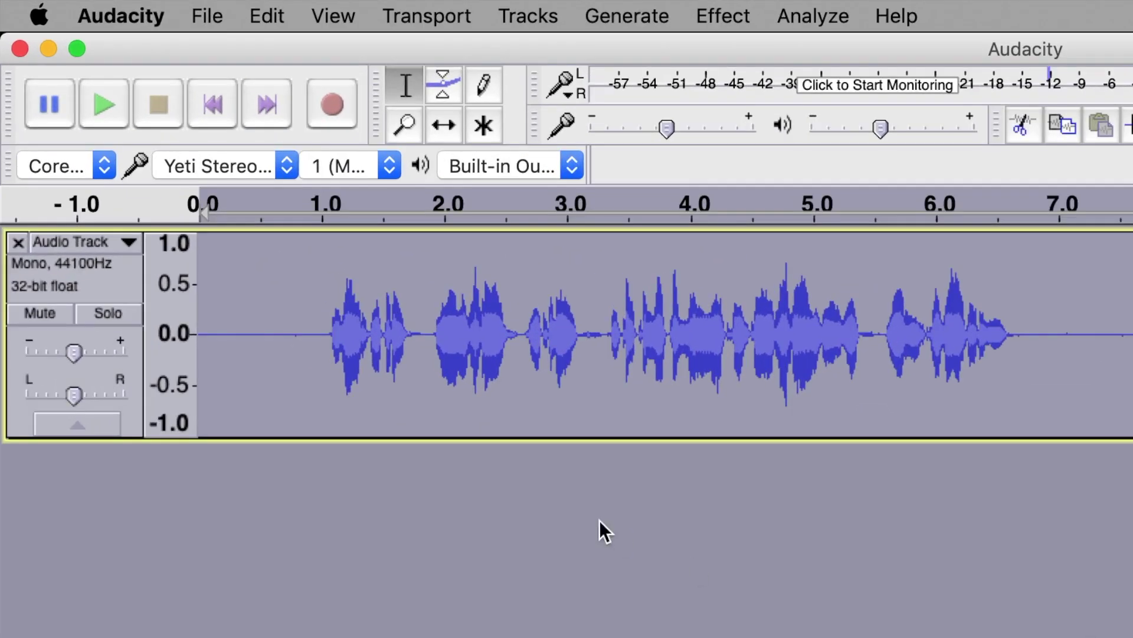
Step: Export the voiceover to the Desktop as AIFF 'Audio Test', leaving metadata unchanged
{"action": "left_click", "coordinate": [209, 18]}
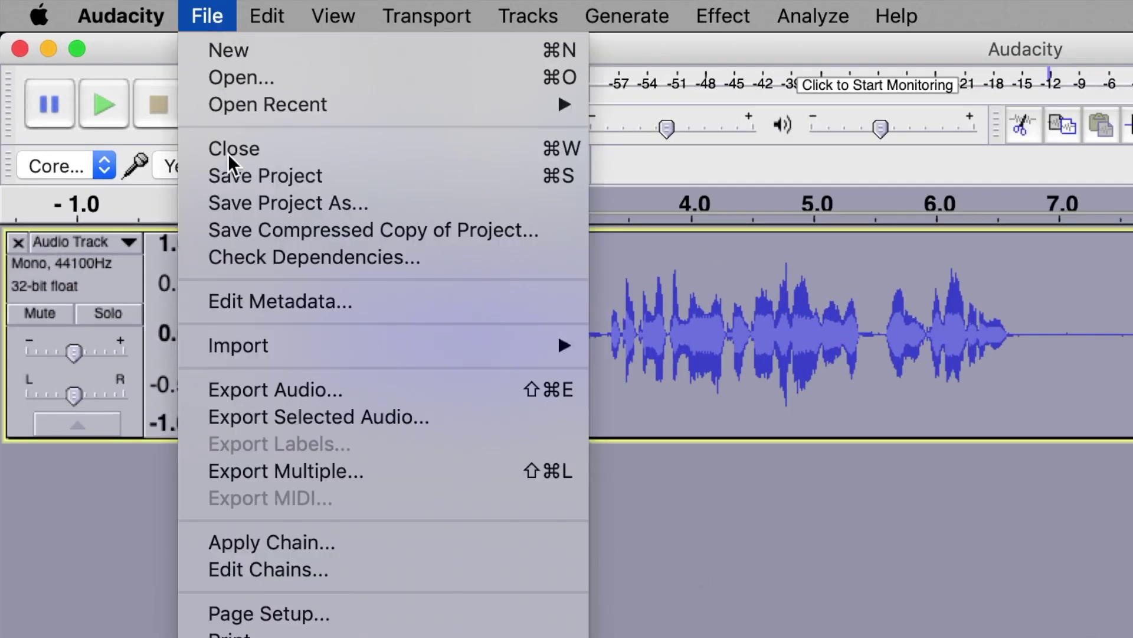
{"action": "left_click", "coordinate": [296, 395]}
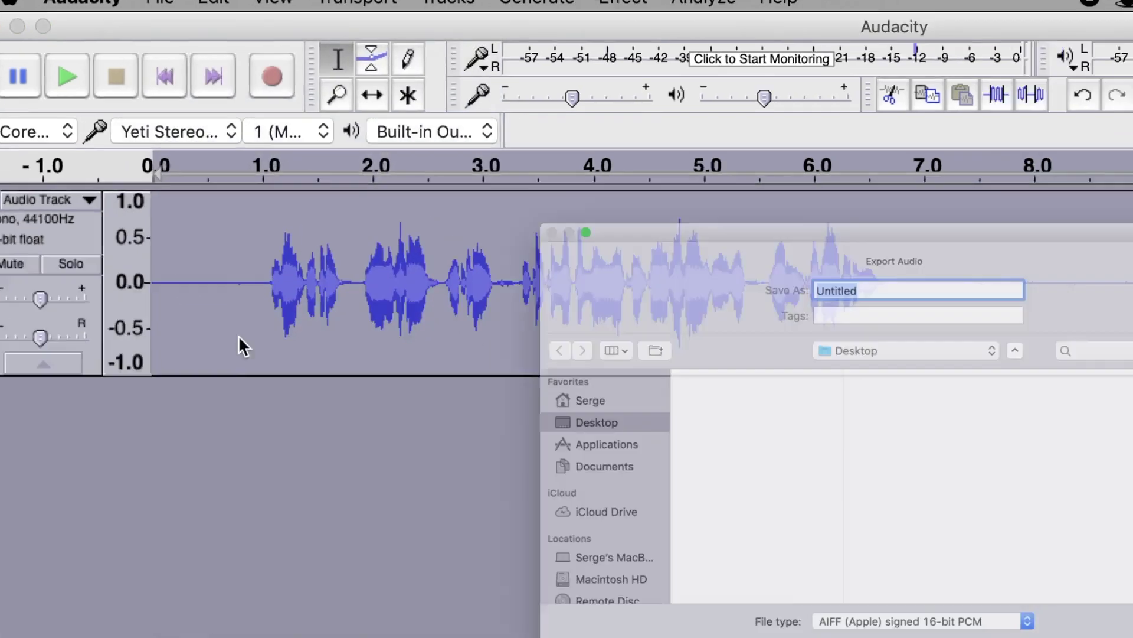
{"action": "type", "text": "Audio Test"}
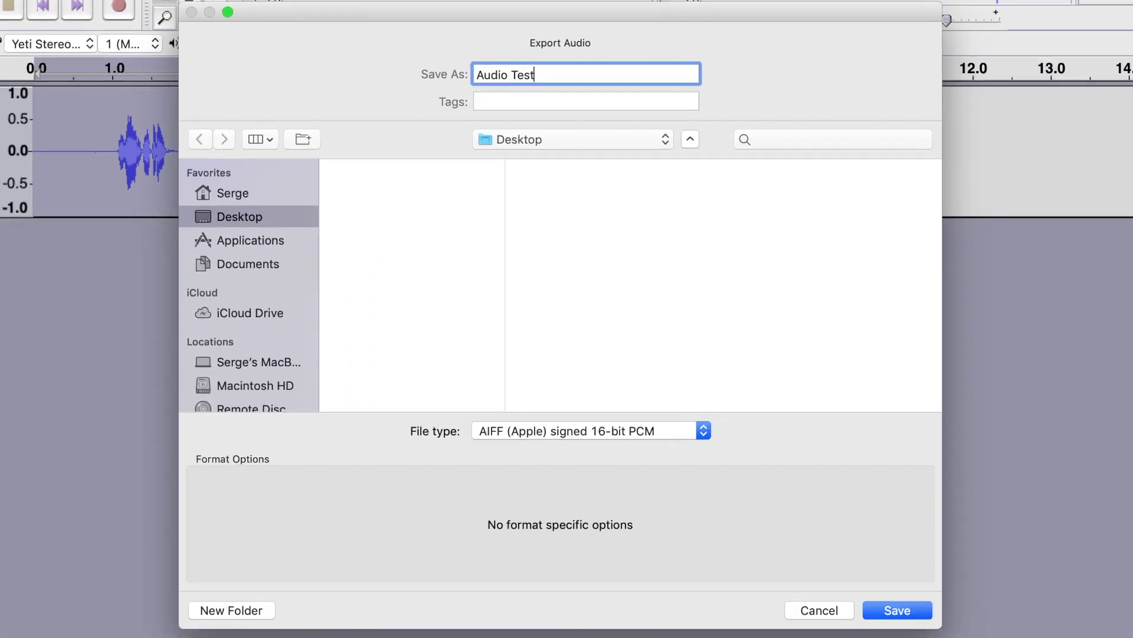
{"action": "left_click", "coordinate": [704, 436]}
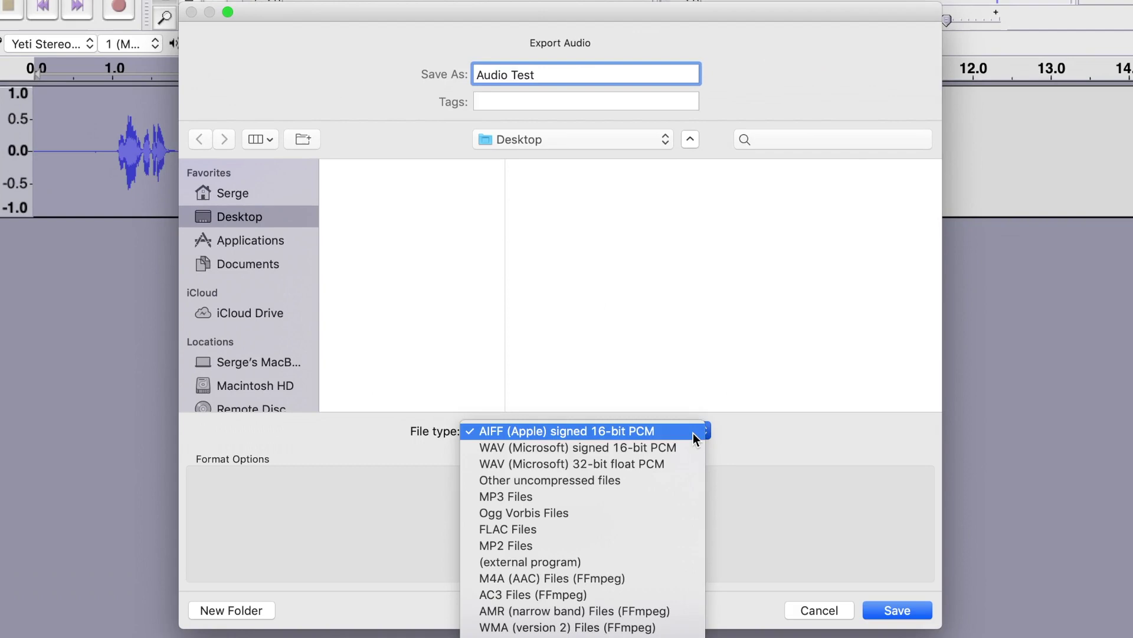
{"action": "left_click", "coordinate": [695, 436]}
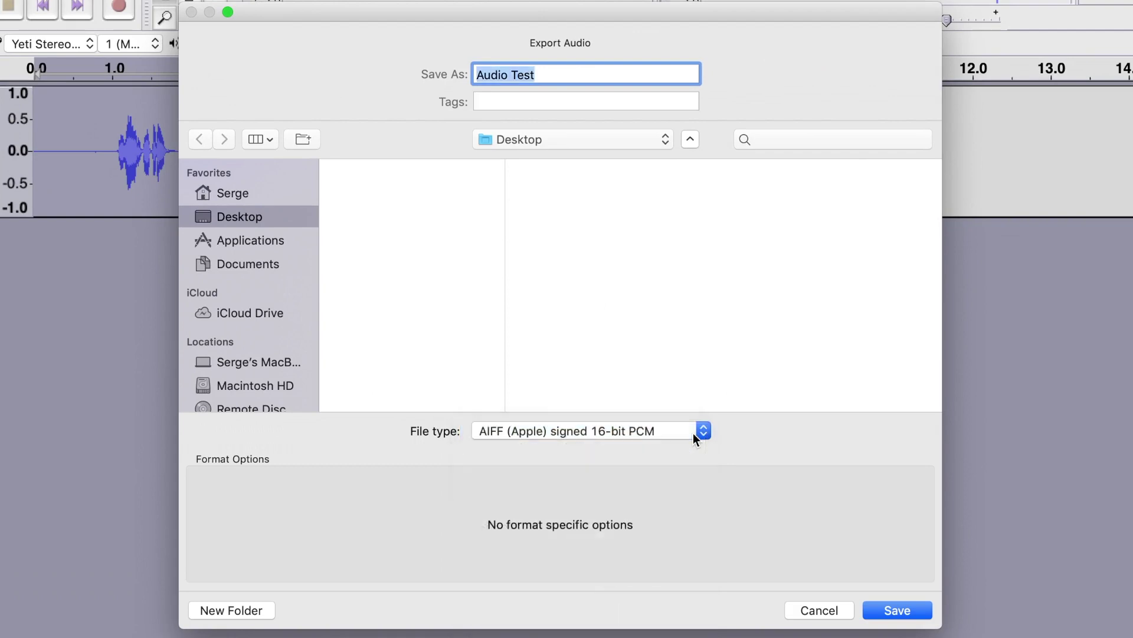
{"action": "left_click", "coordinate": [255, 216]}
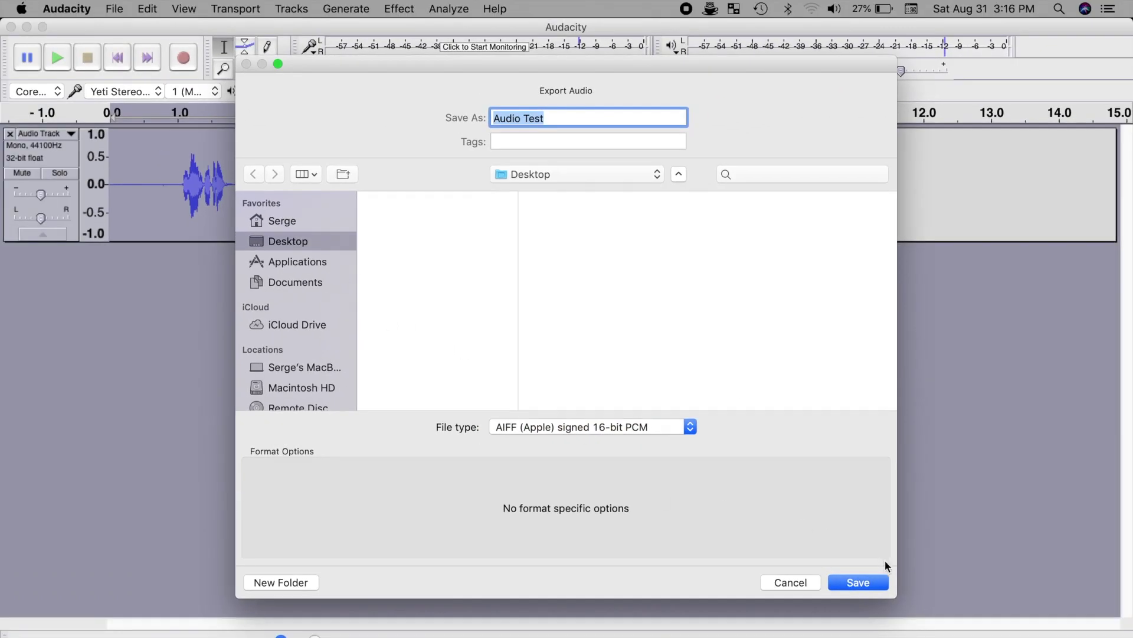
{"action": "left_click", "coordinate": [857, 582]}
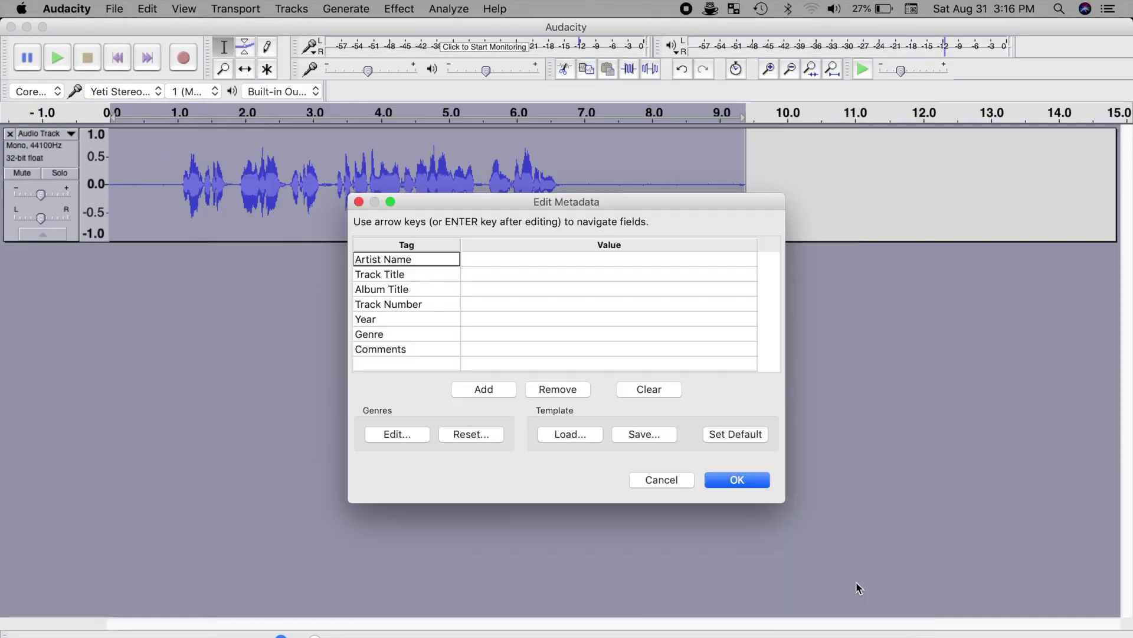
{"action": "left_click", "coordinate": [742, 481]}
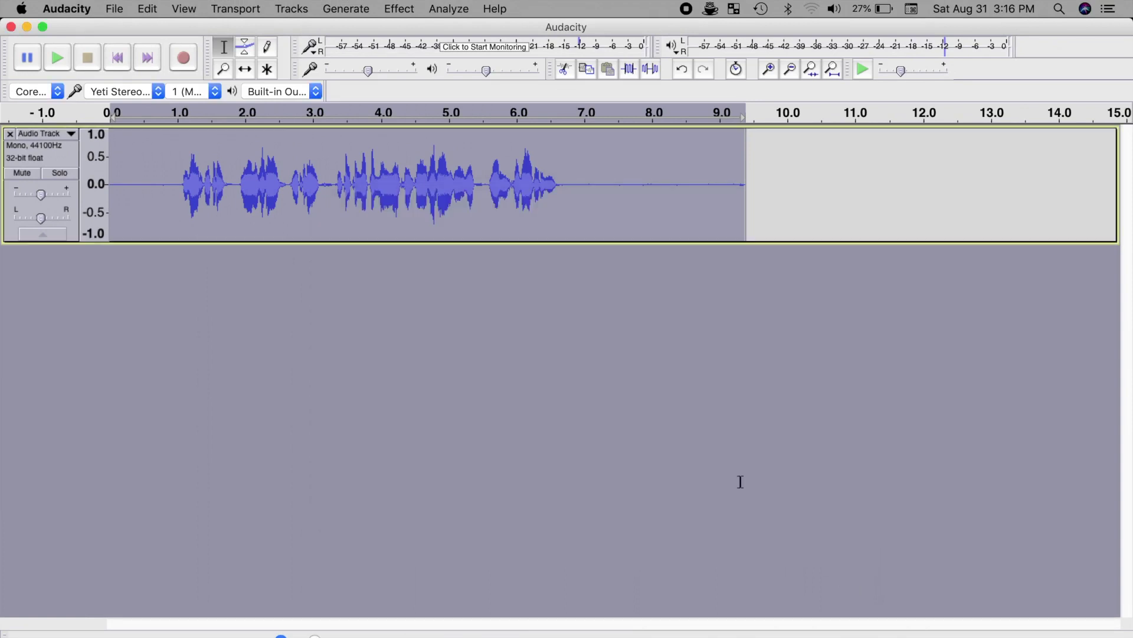